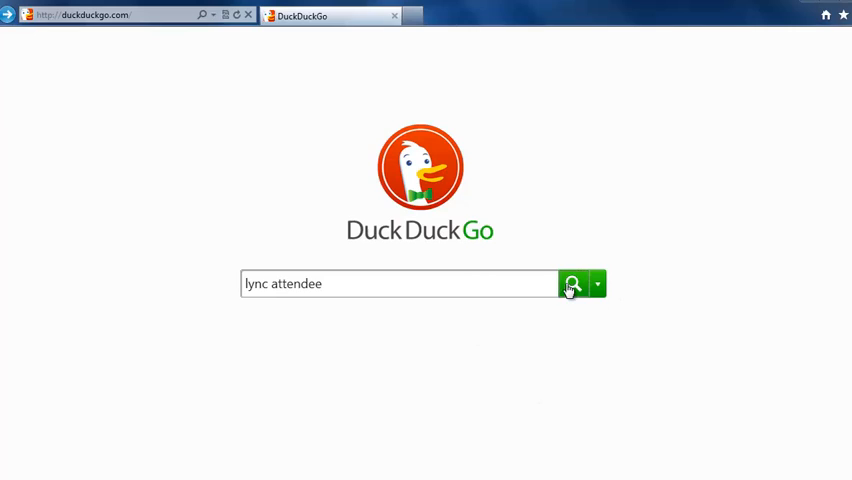
Step: Search the web for 'lync attendee' and start downloading AttendeeSetupUser.exe from Microsoft Download Center
left_click(571, 287)
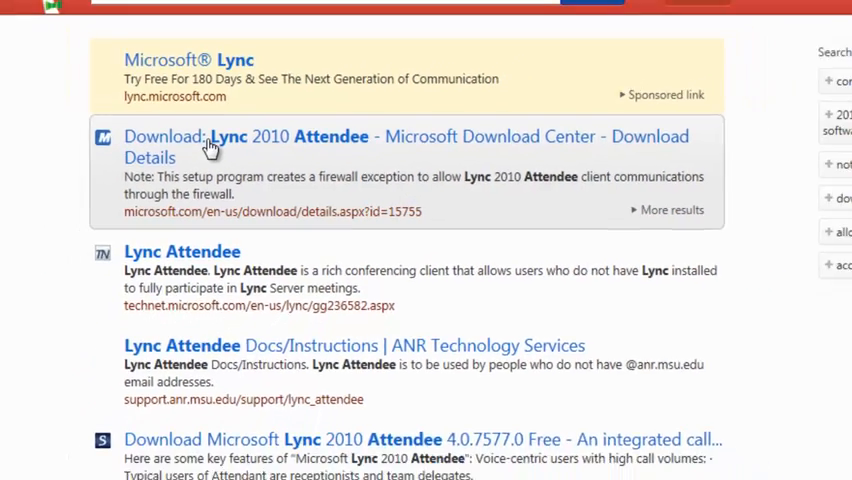
left_click(210, 145)
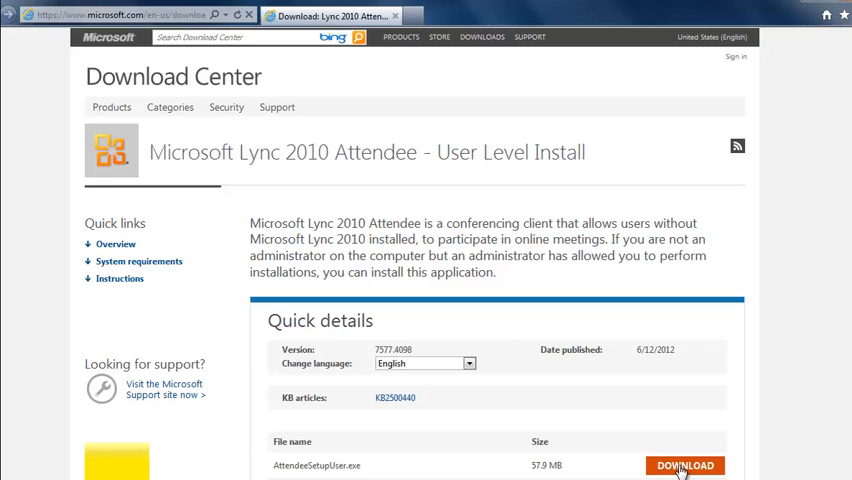
left_click(681, 468)
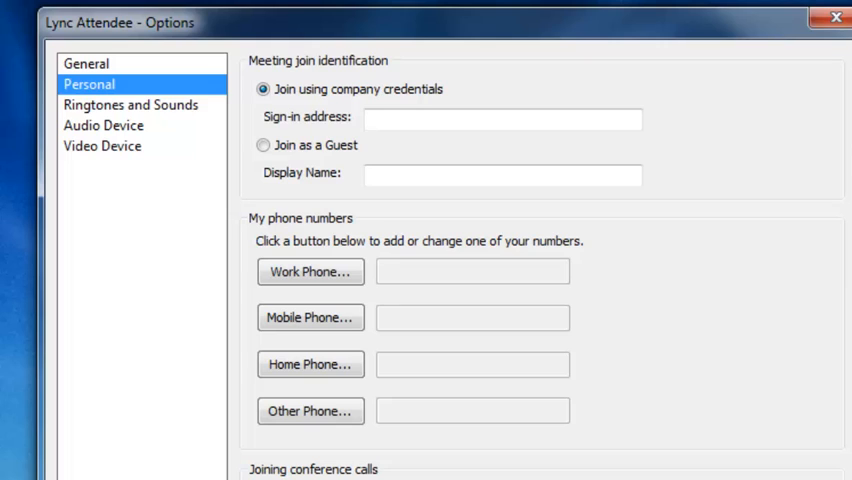
Step: Step through Ringtones and Audio Device options, keep USB Audio Device, then show the Video Device preview
key("Down")
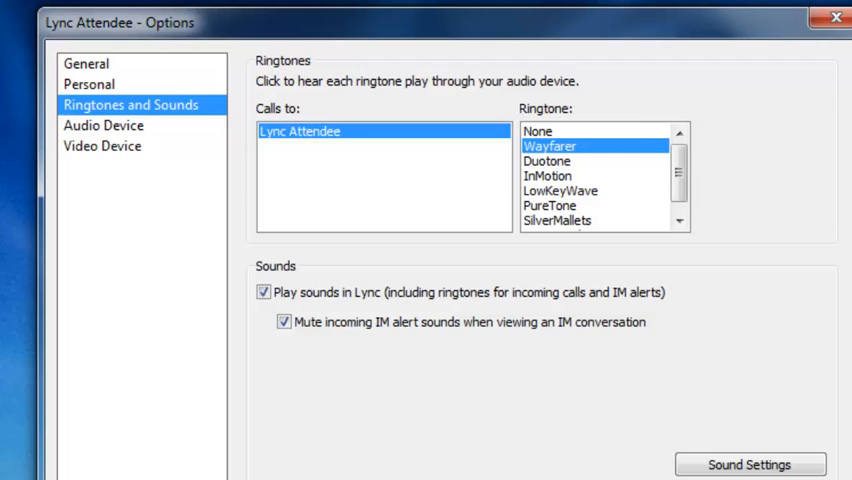
key("Down")
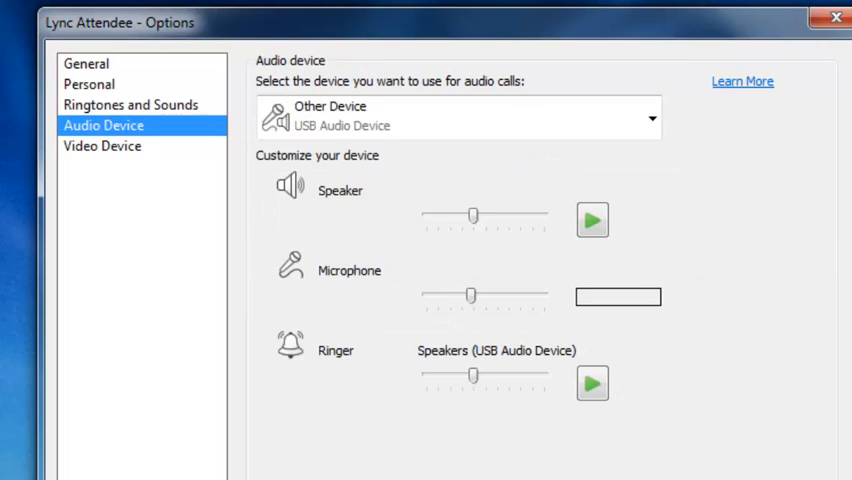
key("alt+Down")
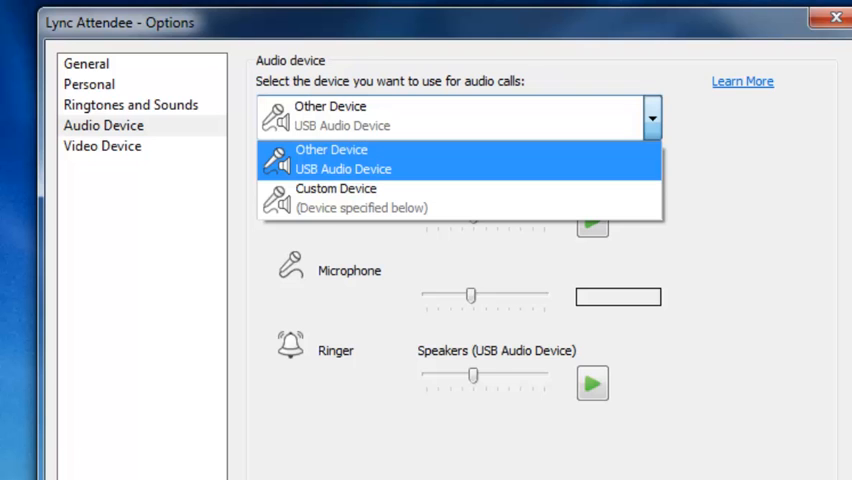
key("Return")
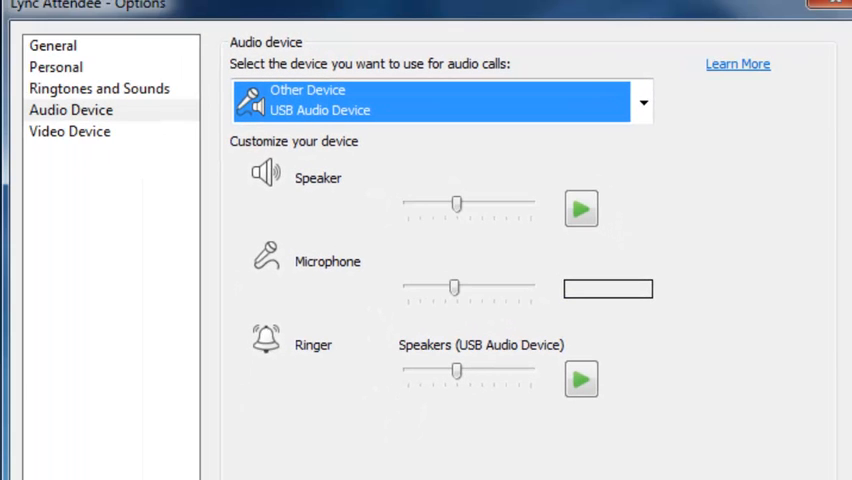
key("Down")
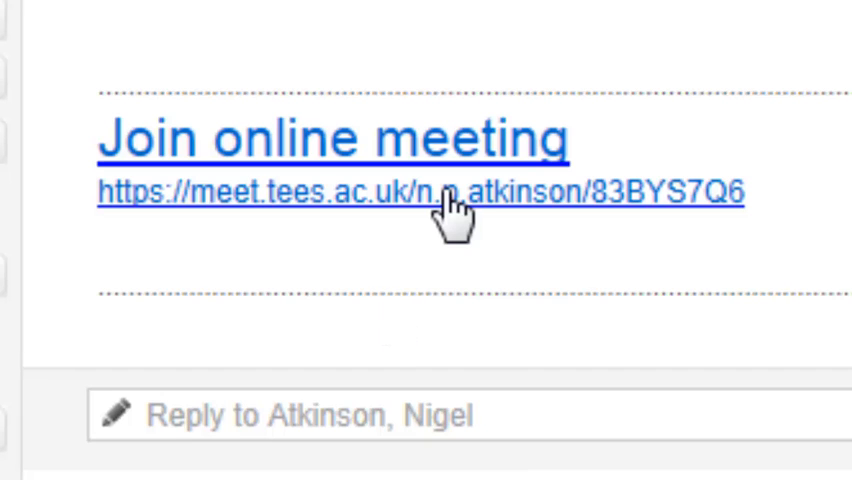
Step: Launch the meet.tees.ac.uk join link from the invitation email and minimize the browser
left_click(452, 205)
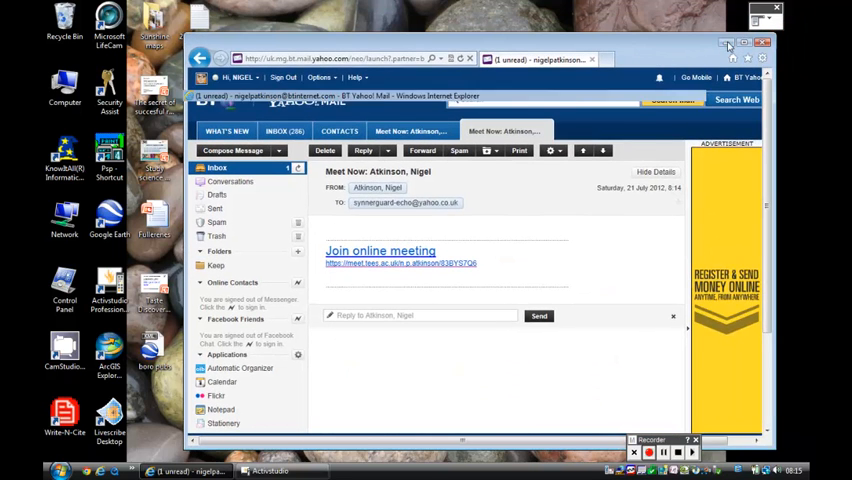
left_click(728, 44)
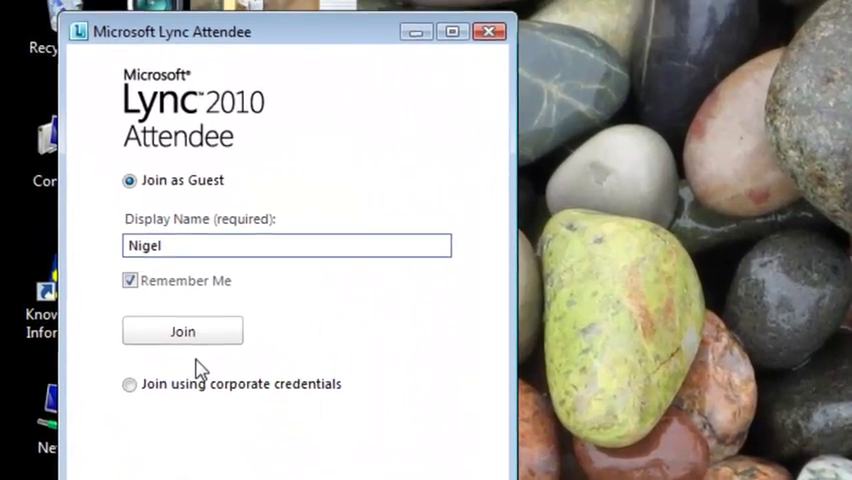
Step: Join the meeting as guest Nigel and dismiss the audio-device and muted-microphone banners
left_click(182, 331)
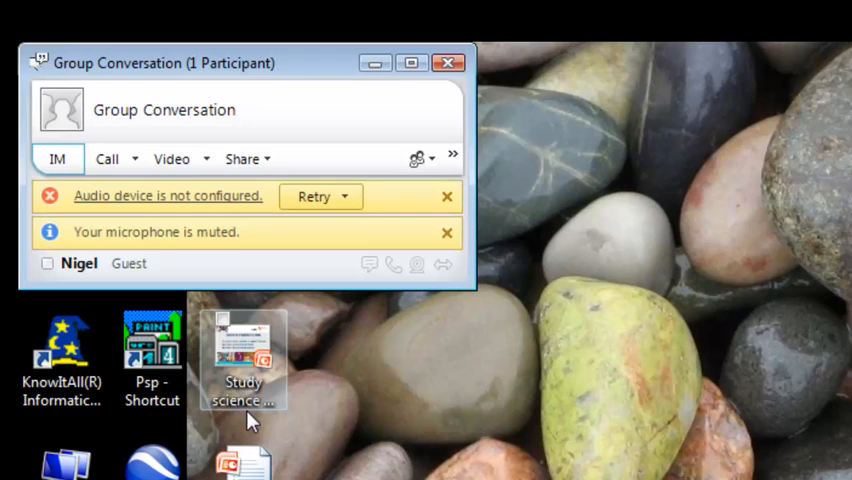
left_click(447, 196)
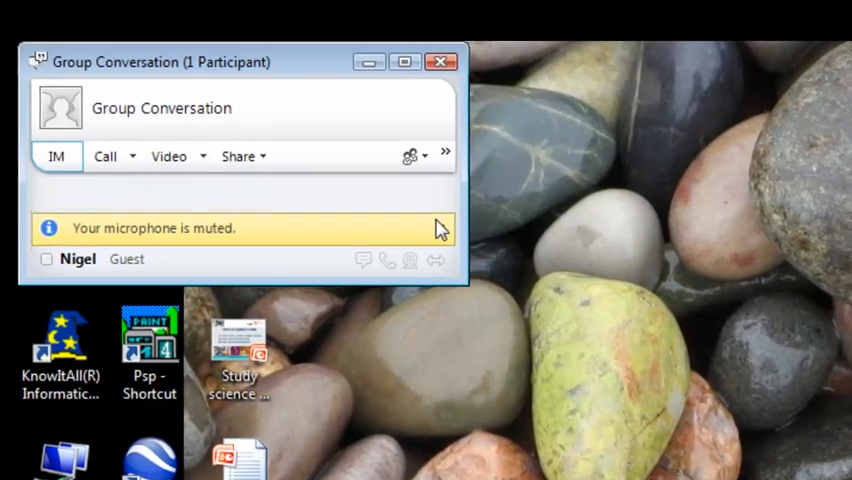
left_click(390, 185)
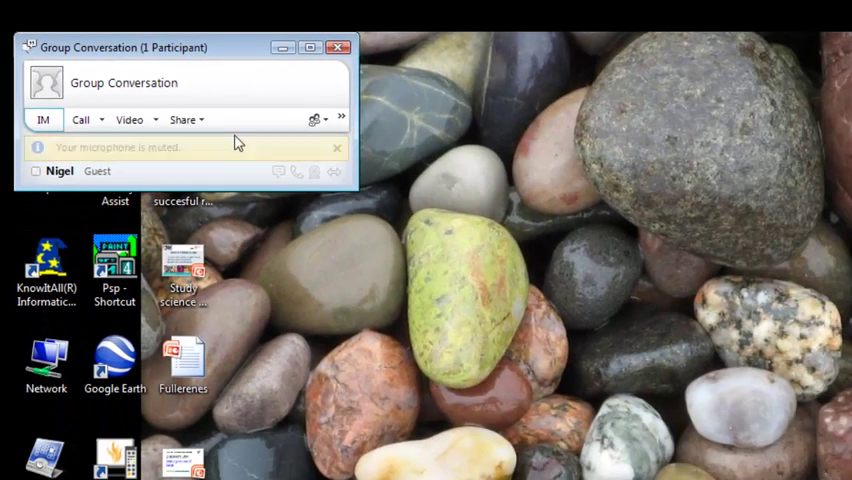
Step: Send 'Helo there' in the meeting chat, check the participant's details, and reply 'OK'
left_click(45, 122)
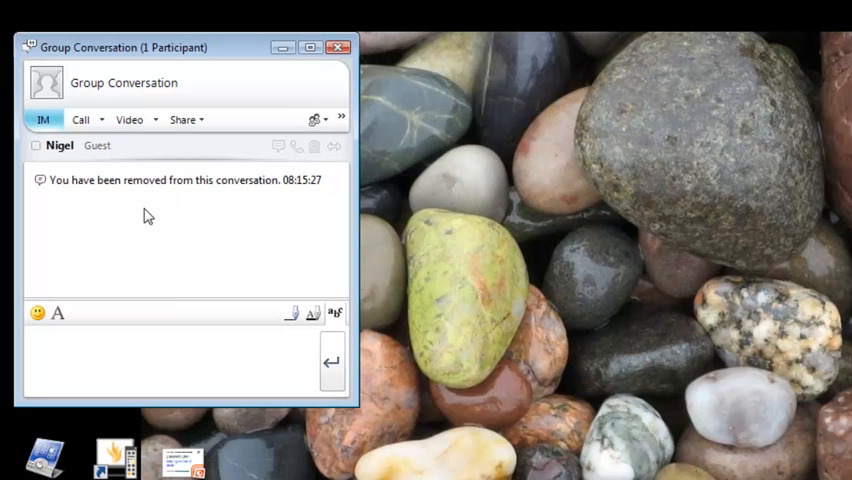
type("Helo ")
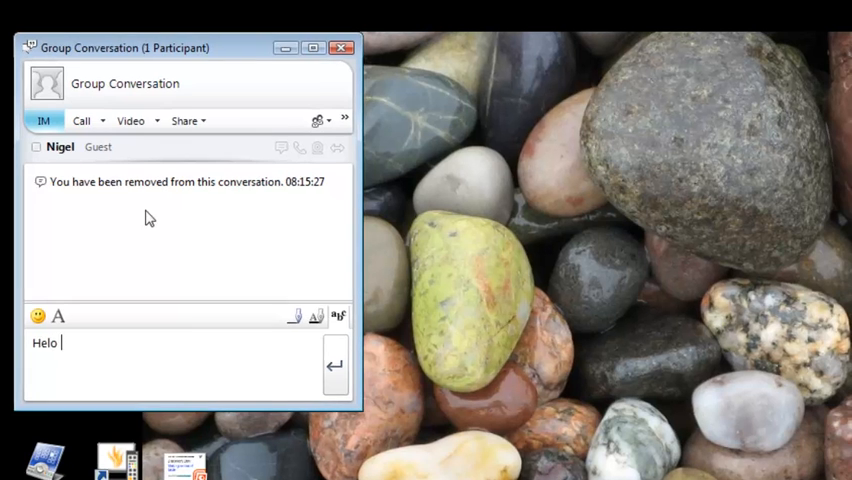
type("t")
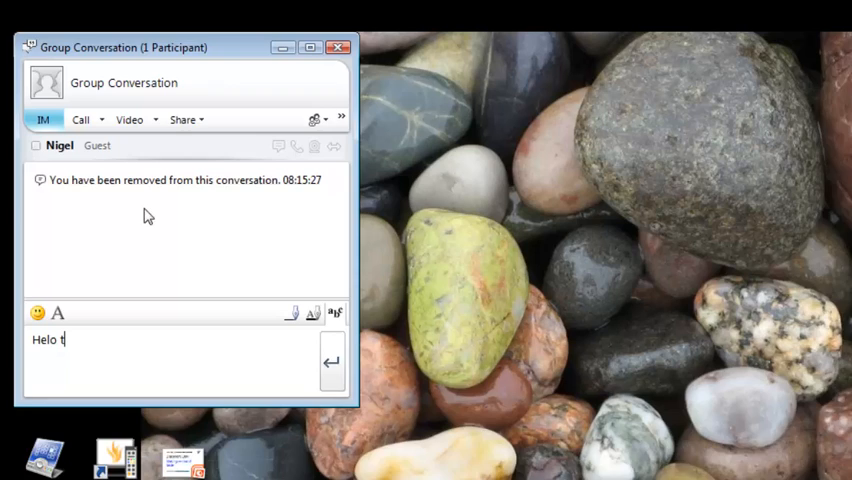
type("here")
key("Return")
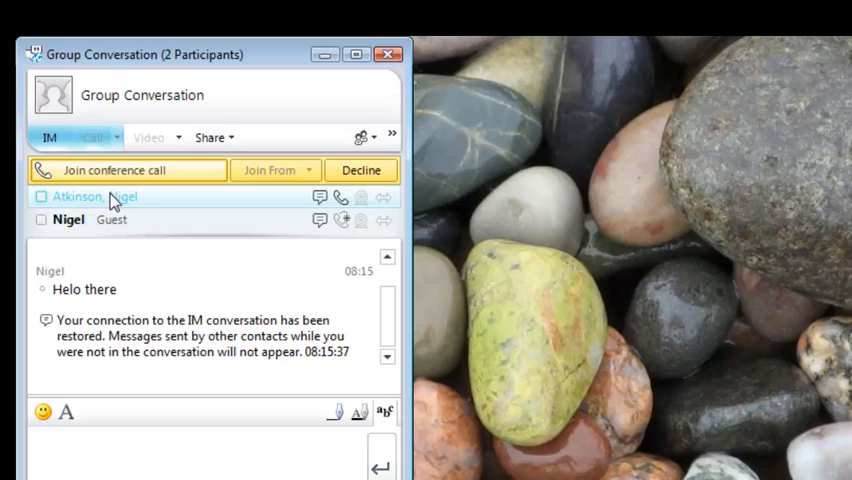
left_click(112, 170)
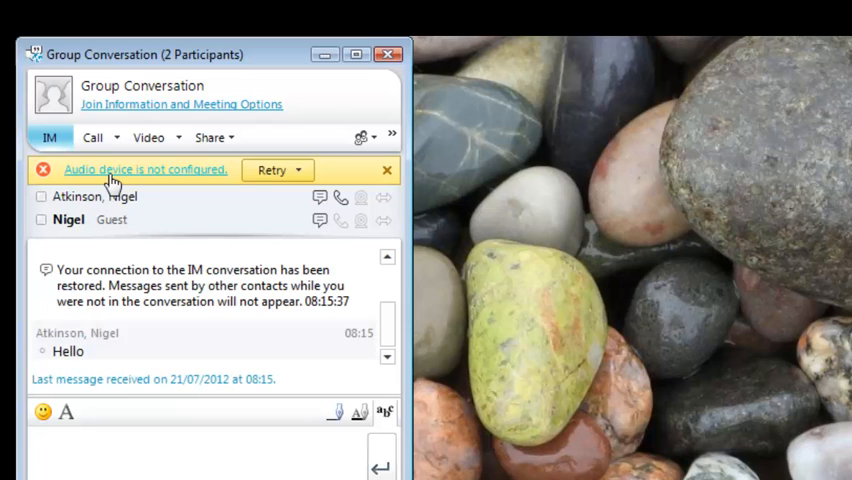
type("OK")
key("Return")
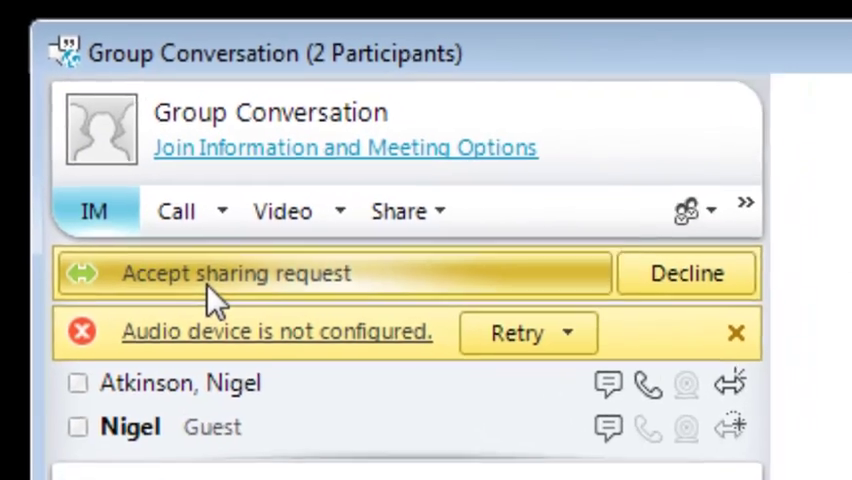
Step: Accept the desktop-sharing request and leave the video feed, keeping chat beside the shared desktop
left_click(240, 320)
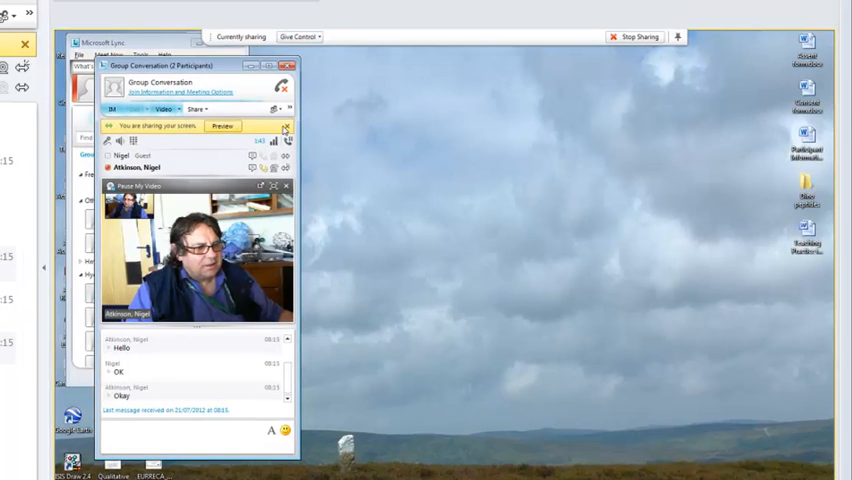
left_click(287, 127)
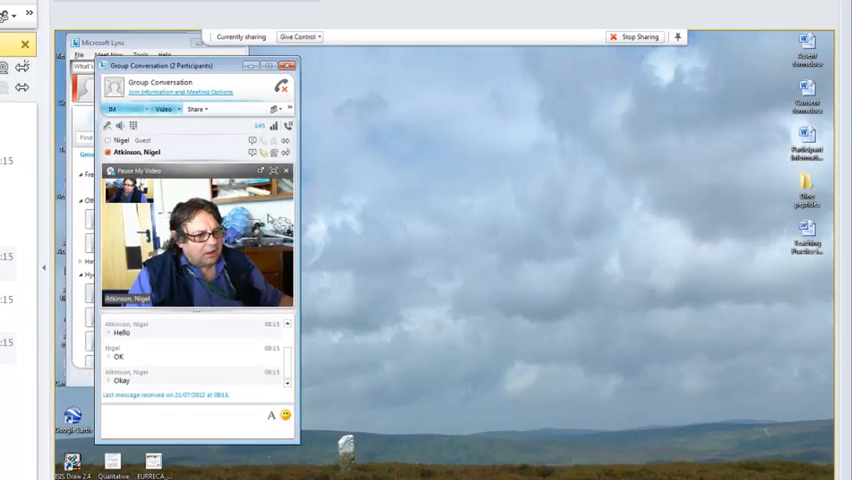
left_click(285, 172)
left_click(414, 283)
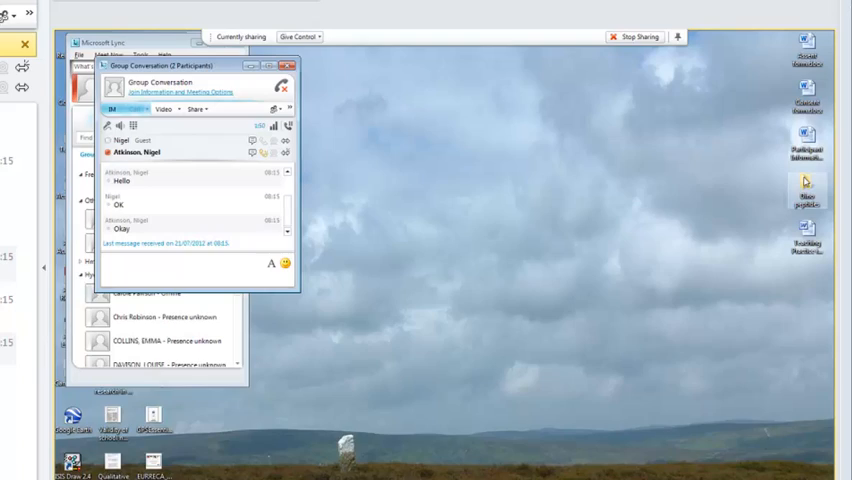
double_click(806, 185)
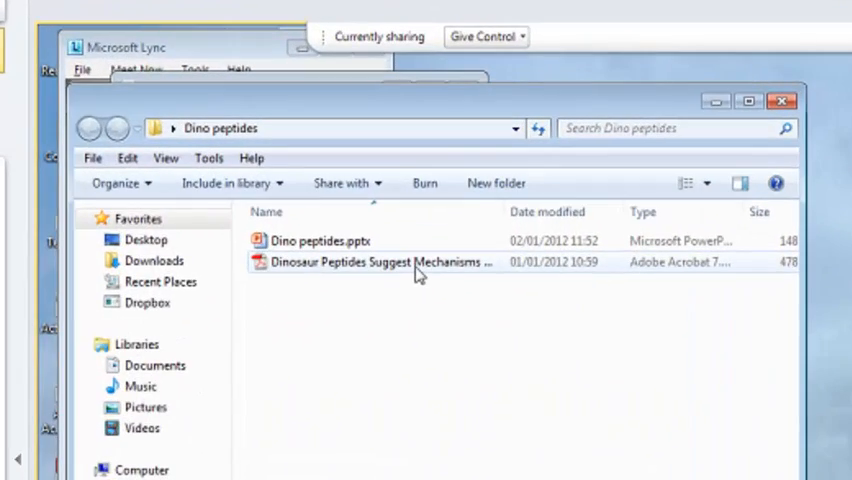
double_click(420, 262)
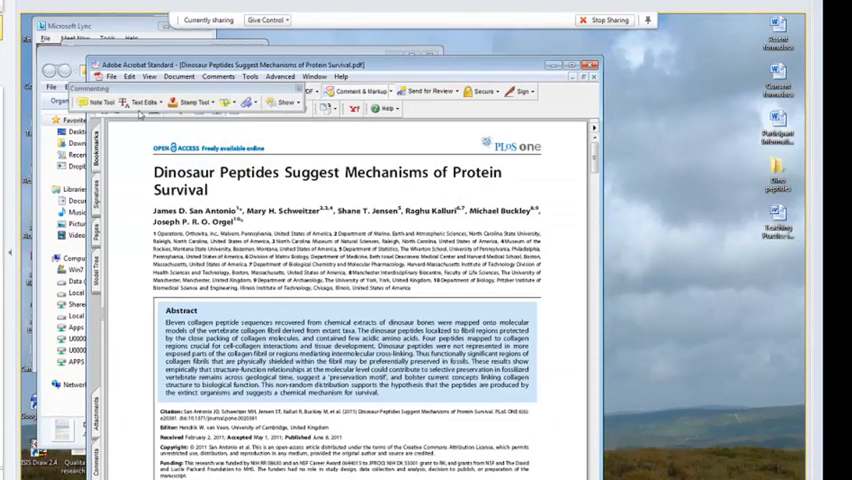
left_click(299, 91)
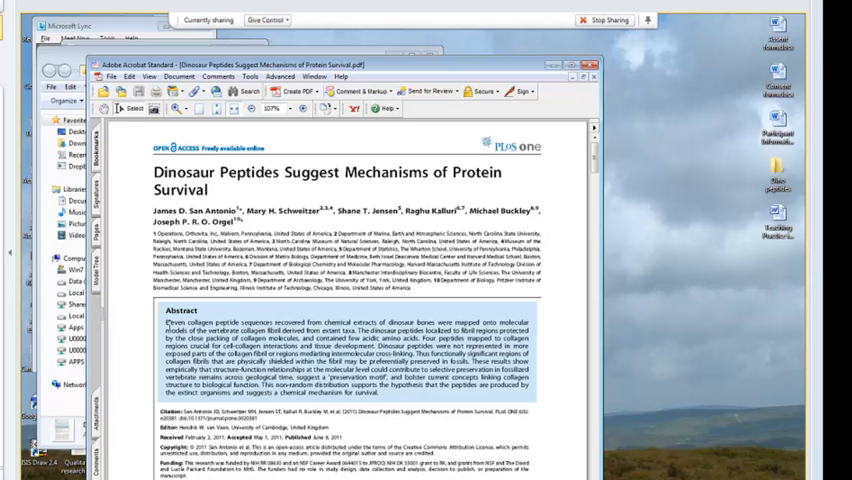
left_click_drag(166, 322, 378, 394)
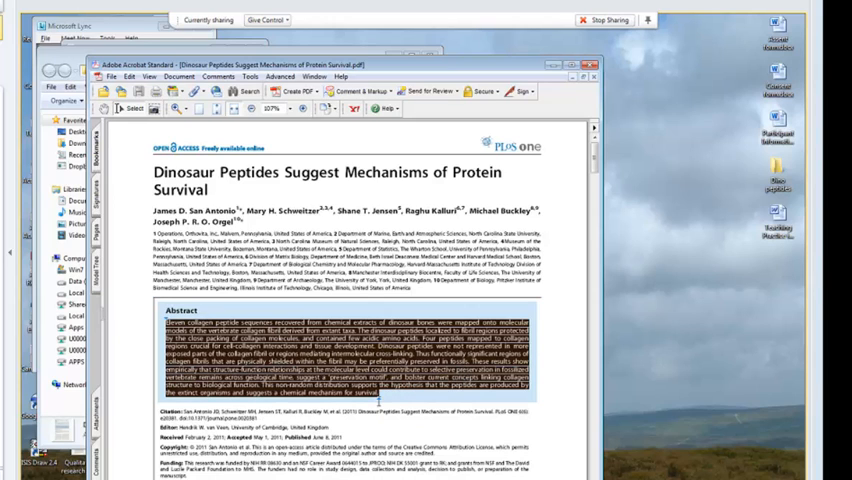
left_click(591, 66)
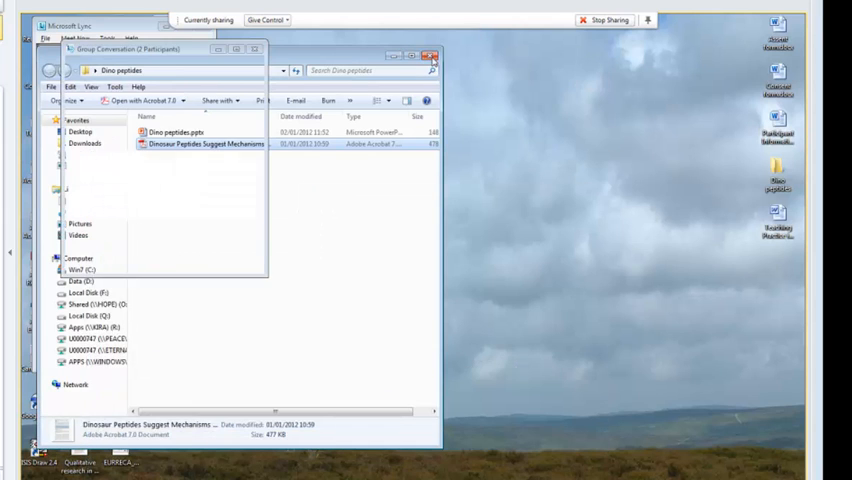
left_click(433, 57)
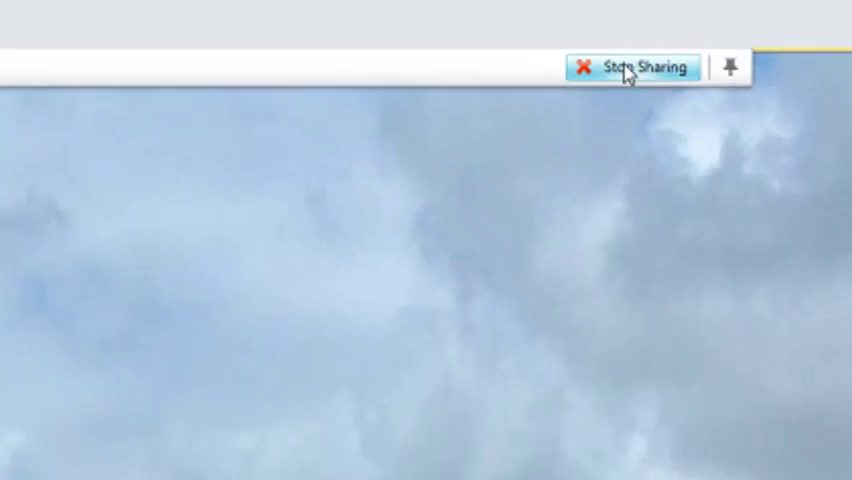
Step: Stop sharing the desktop, hide the stage and share a New Whiteboard instead
left_click(630, 65)
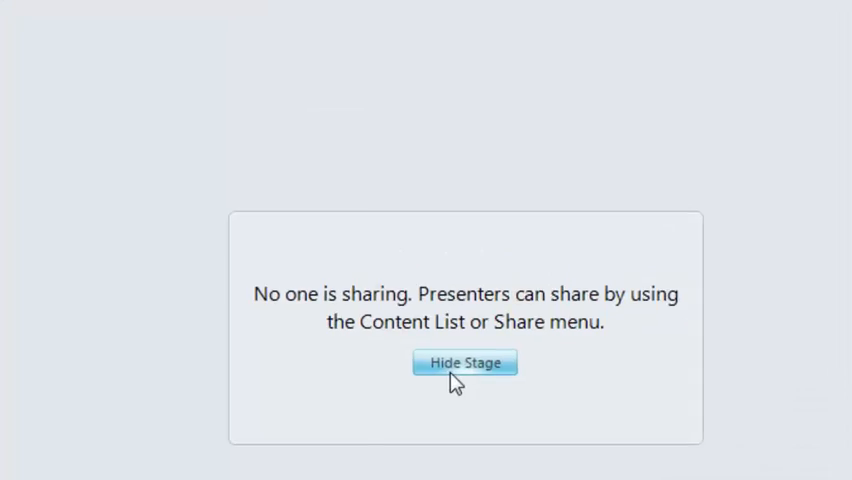
left_click(535, 247)
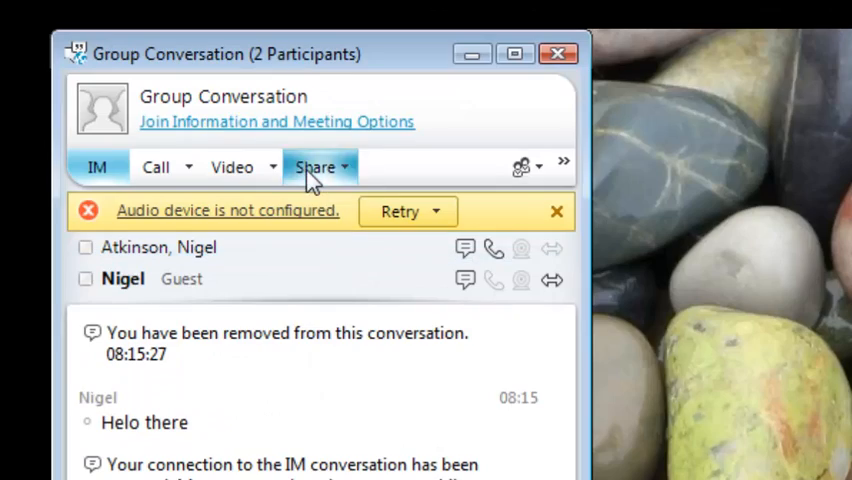
left_click(312, 170)
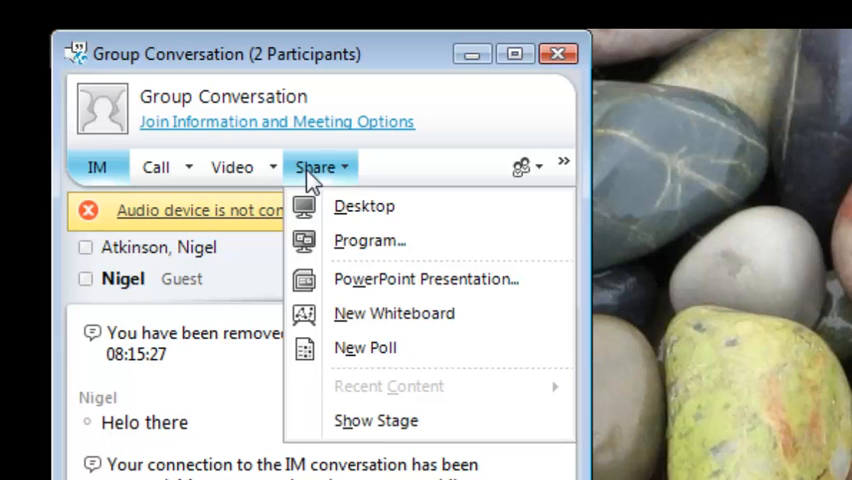
left_click(394, 313)
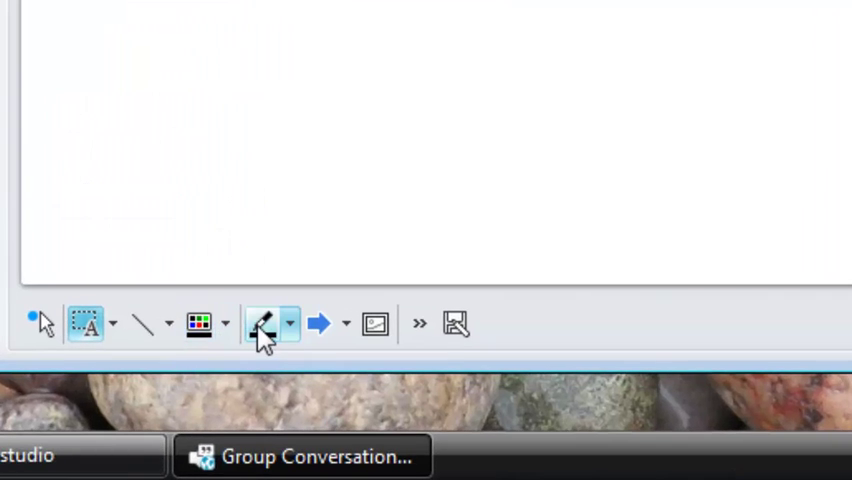
Step: Sketch a vertical line with cross strokes, ticks and a hook using the whiteboard pen
left_click(362, 423)
left_click_drag(330, 210, 328, 300)
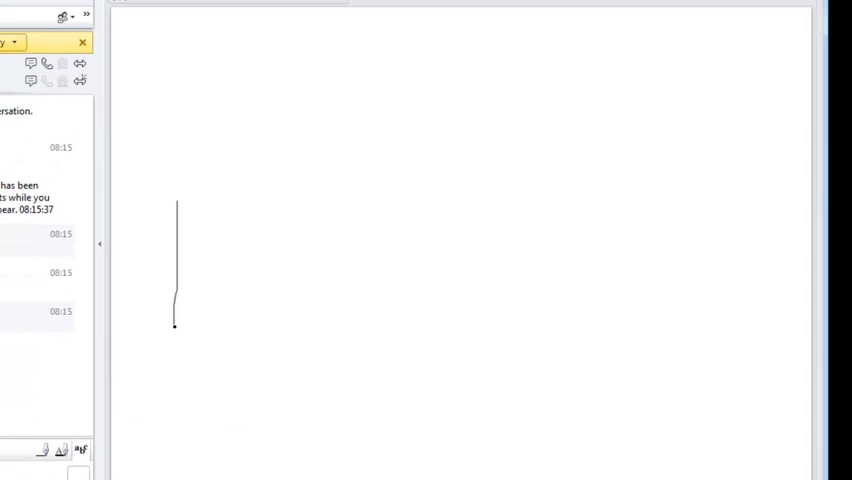
left_click_drag(137, 262, 235, 240)
left_click_drag(143, 289, 209, 284)
left_click_drag(167, 314, 188, 314)
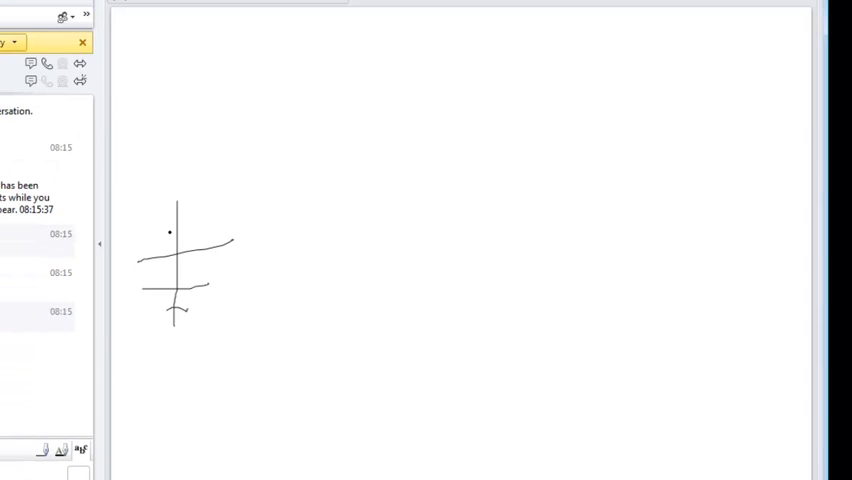
left_click_drag(170, 232, 186, 228)
mouse_move(160, 192)
left_mouse_down()
mouse_move(188, 200)
mouse_move(172, 210)
left_mouse_up()
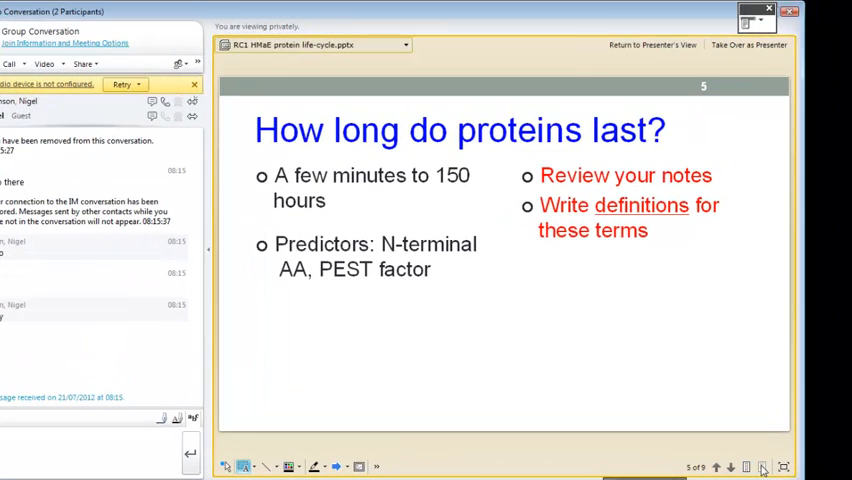
Step: Show the slide thumbnails, step back to slide 4 and return to slide 5
left_click(748, 466)
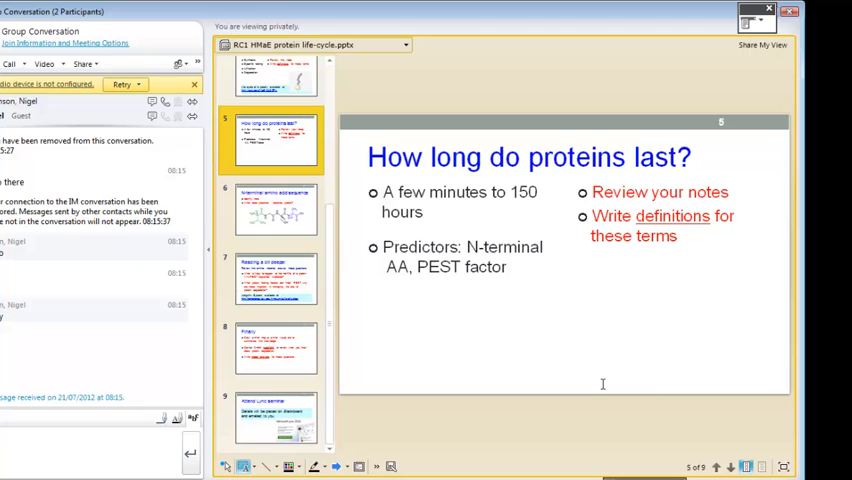
left_click(716, 467)
left_click(731, 467)
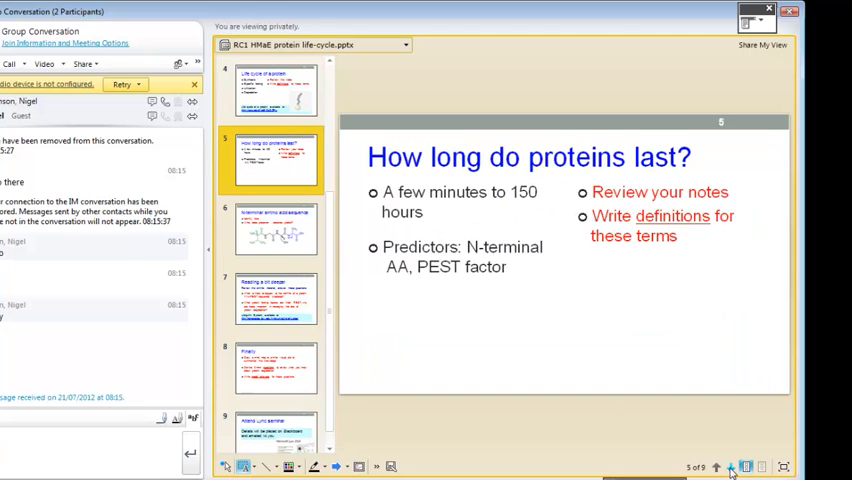